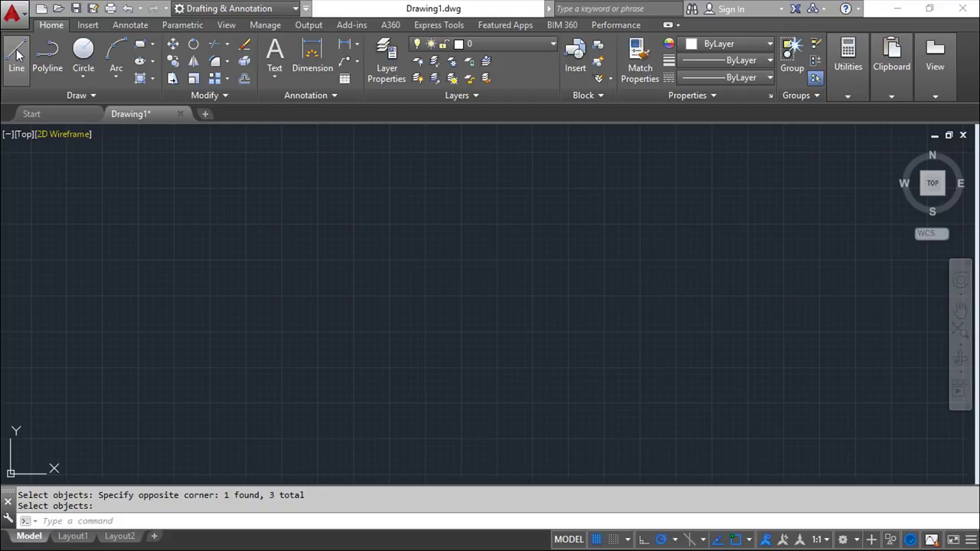
Window-select the existing objects to empty the drawing, then cancel the leftover selection
left_click(209, 325)
key("Escape")
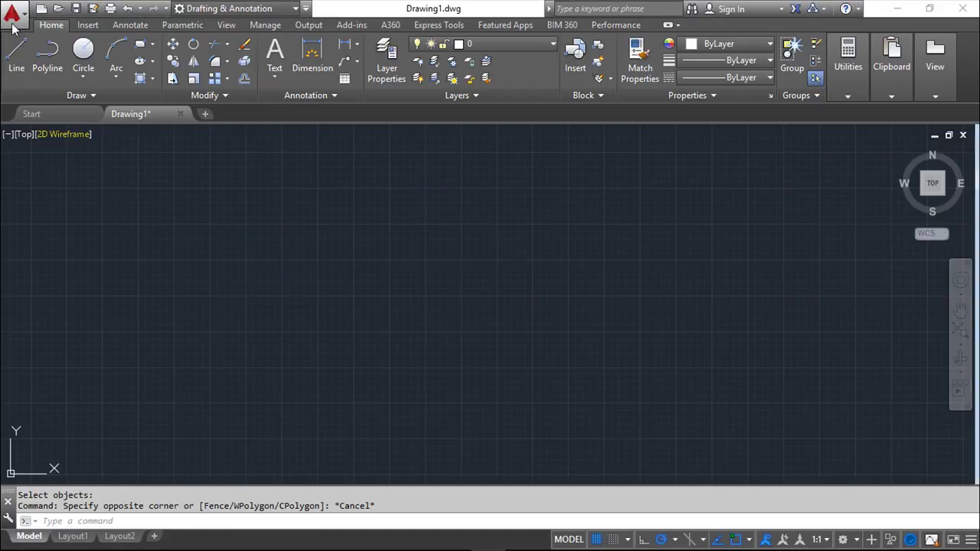
Draw two line segments forming an inverted V from lower left up to an apex and down right
left_click(17, 52)
left_click(206, 375)
left_click(333, 225)
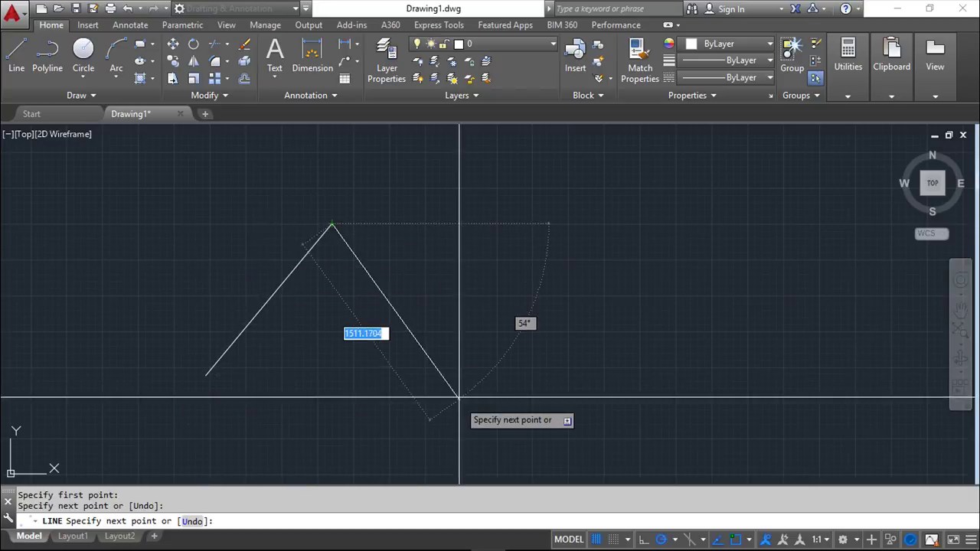
left_click(458, 390)
right_click(524, 389)
left_click(586, 216)
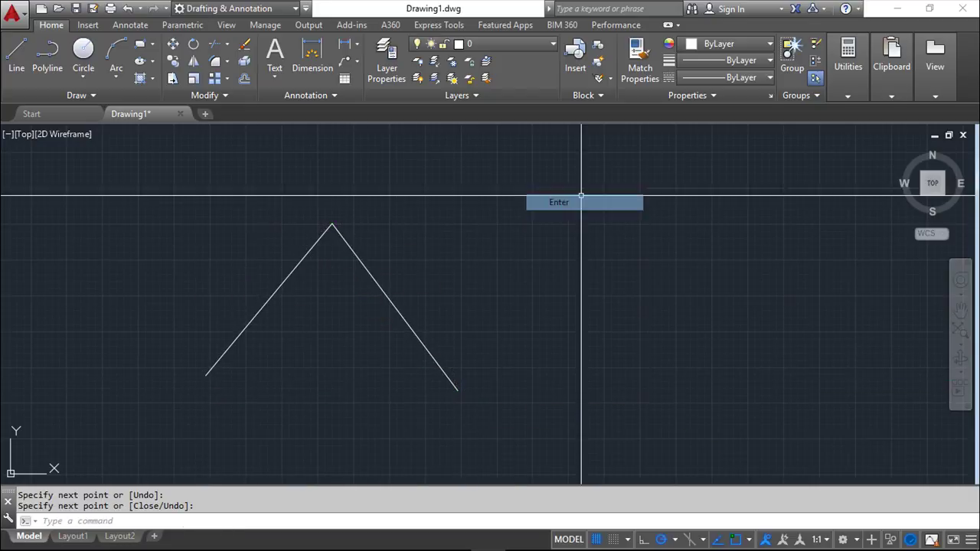
Draw a circle to the right of the inverted V
left_click(83, 50)
left_click(668, 276)
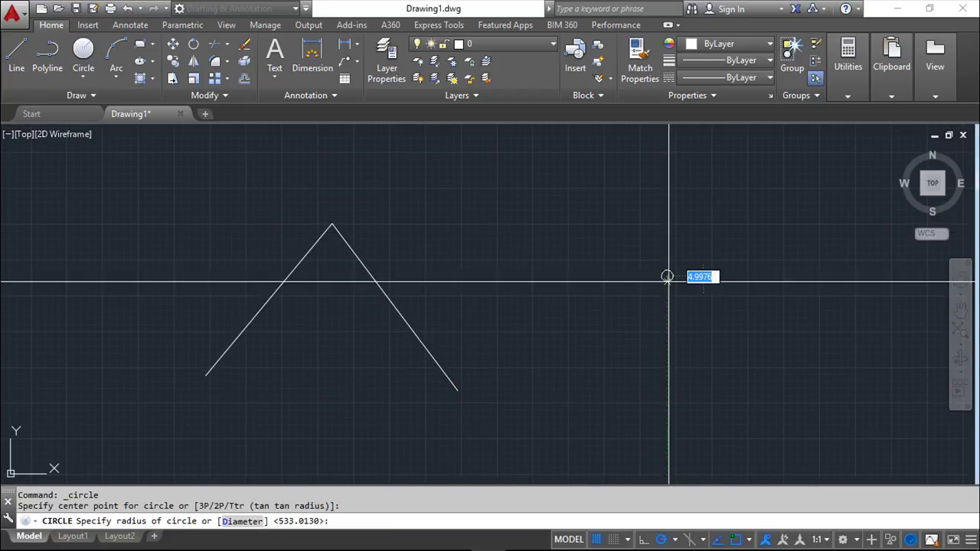
left_click(710, 346)
key("Escape")
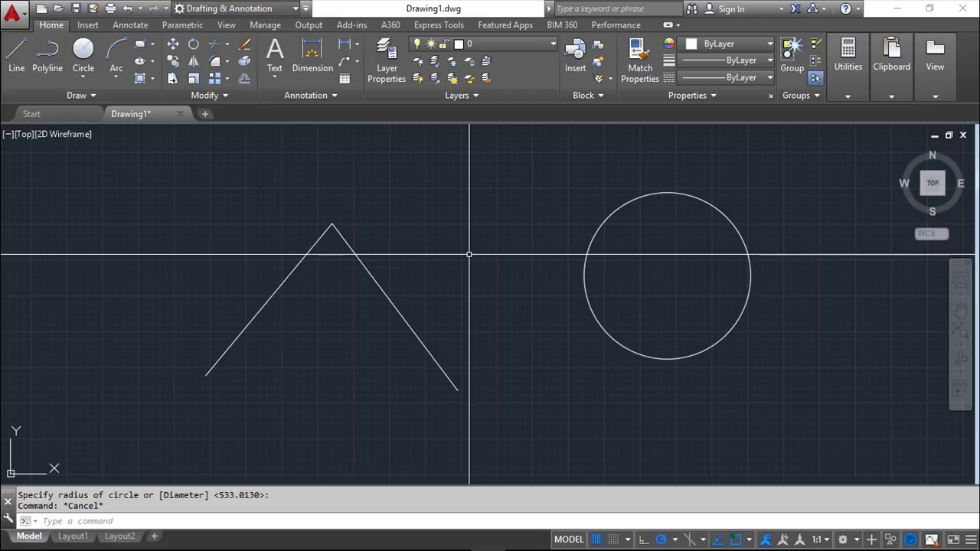
right_click(469, 254)
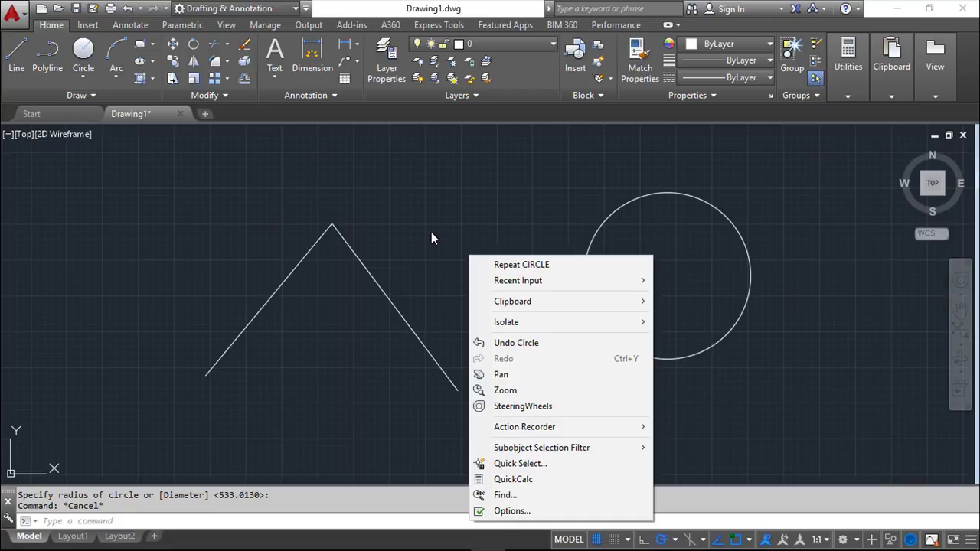
left_click(527, 512)
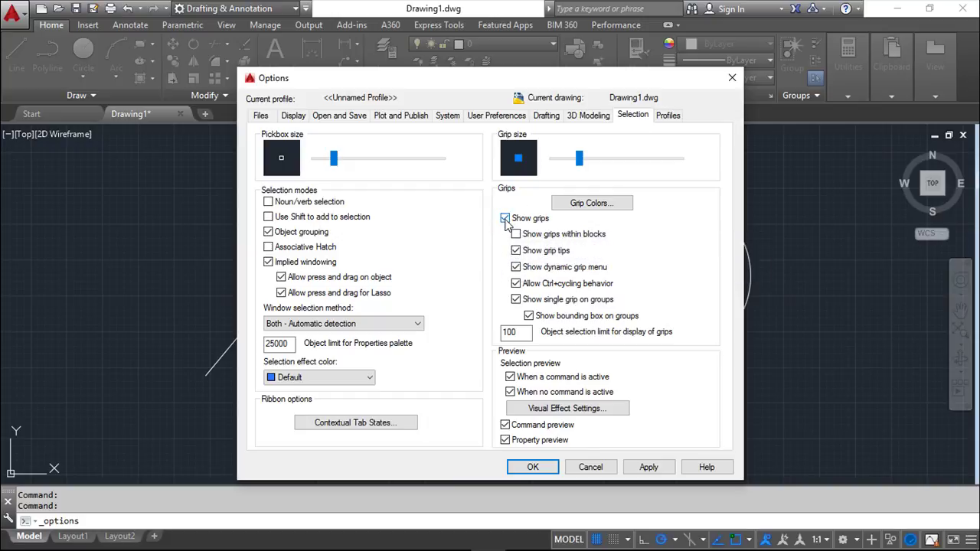
left_click(505, 219)
left_click(505, 219)
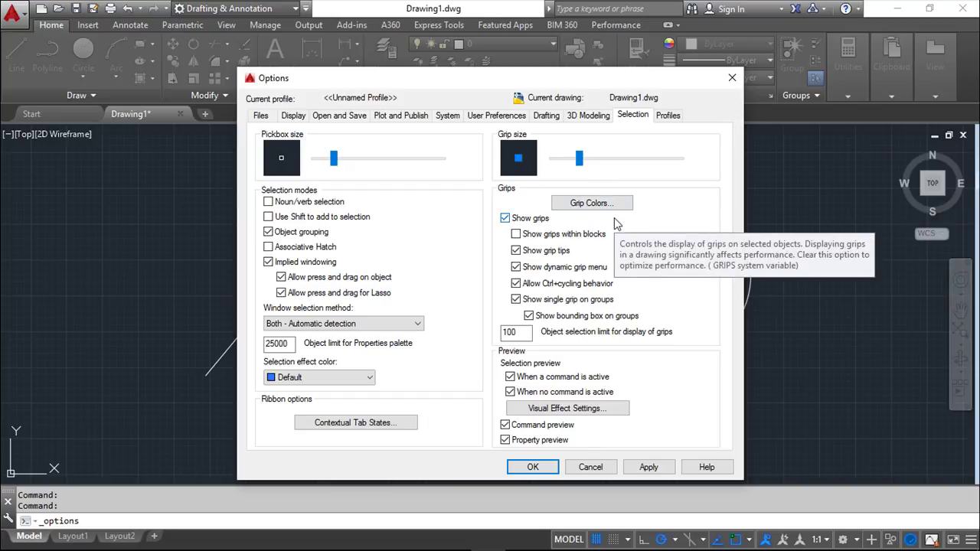
left_click(649, 467)
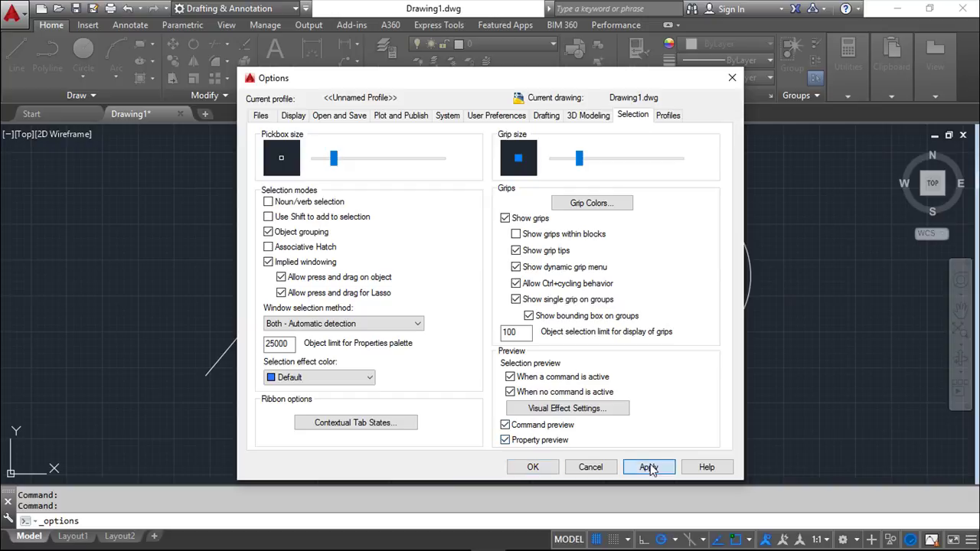
left_click(533, 467)
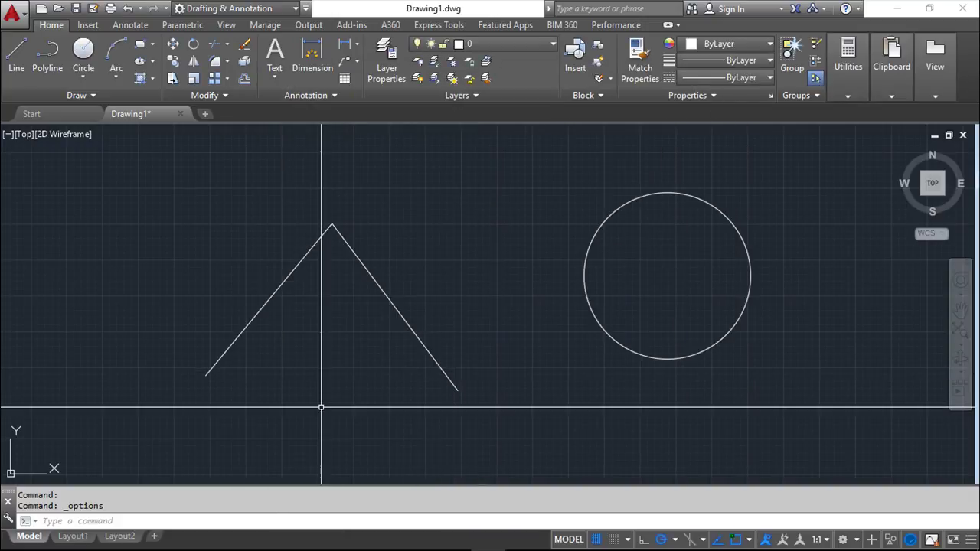
type("GRIPS")
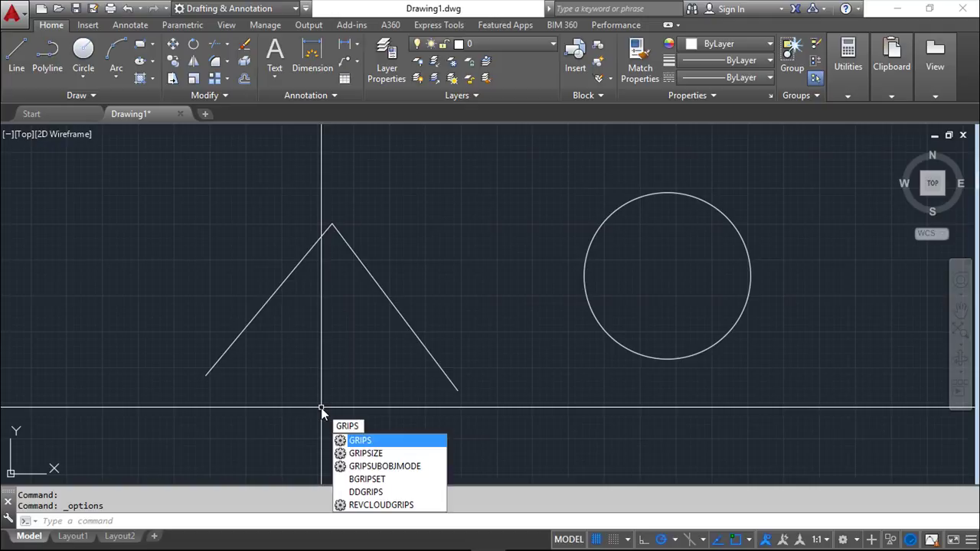
key("Return")
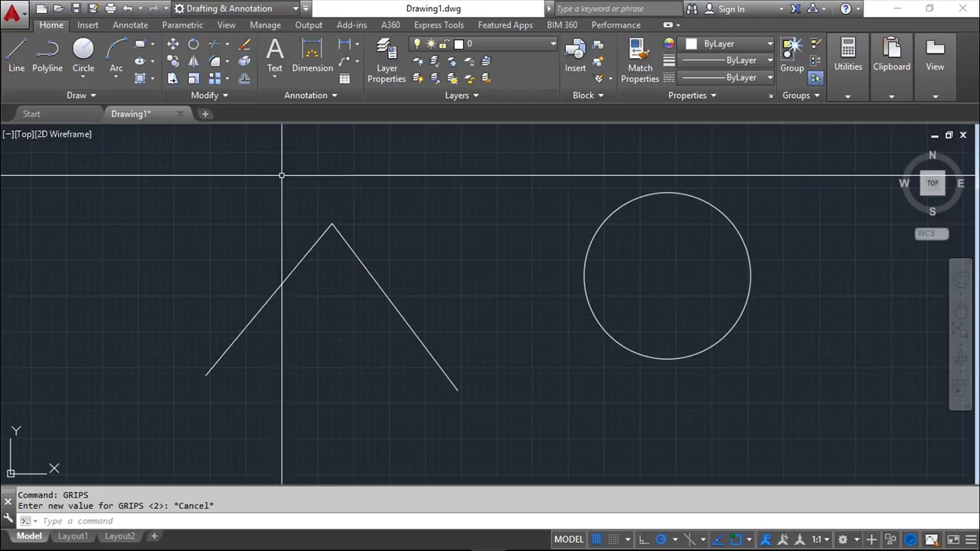
left_click(173, 46)
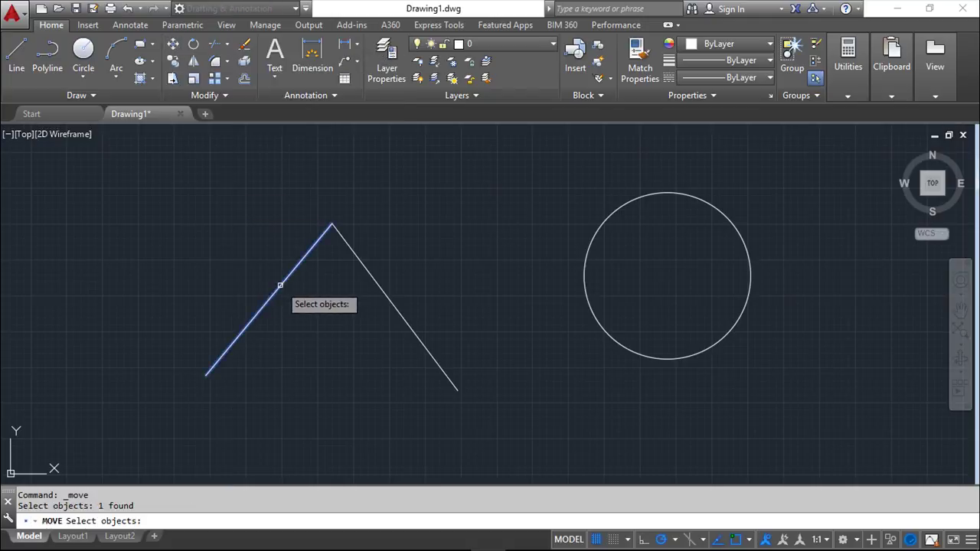
key("Return")
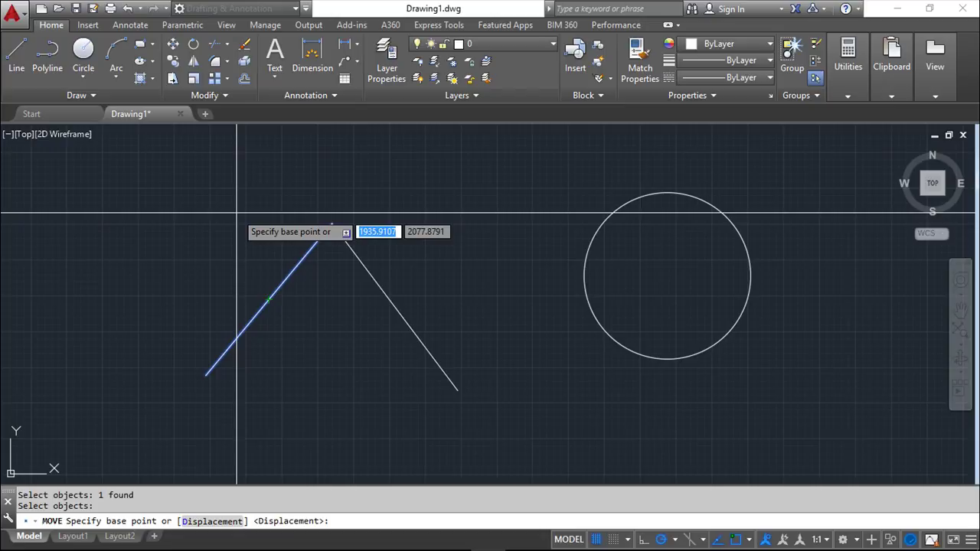
key("Escape")
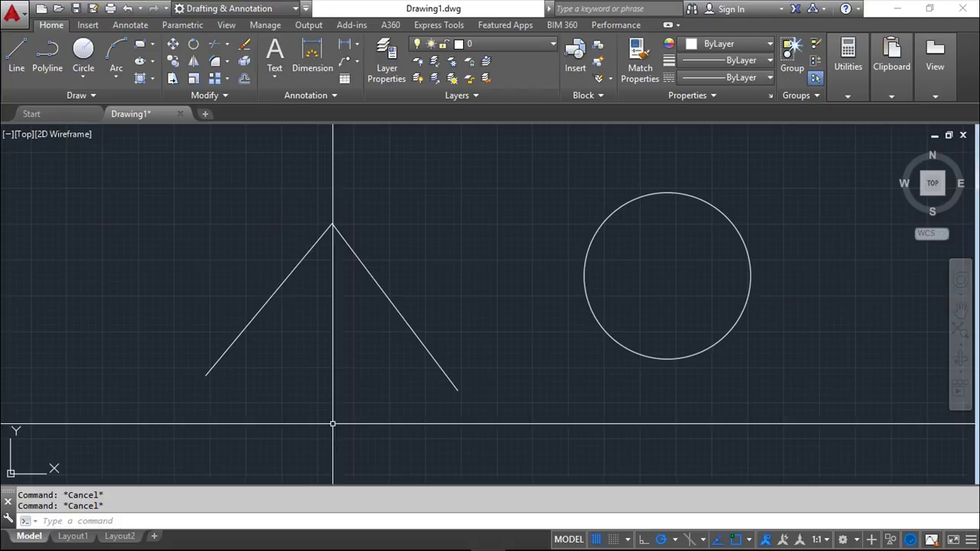
Try stretching the left line's lower endpoint down-left, then cancel and deselect
left_click(297, 265)
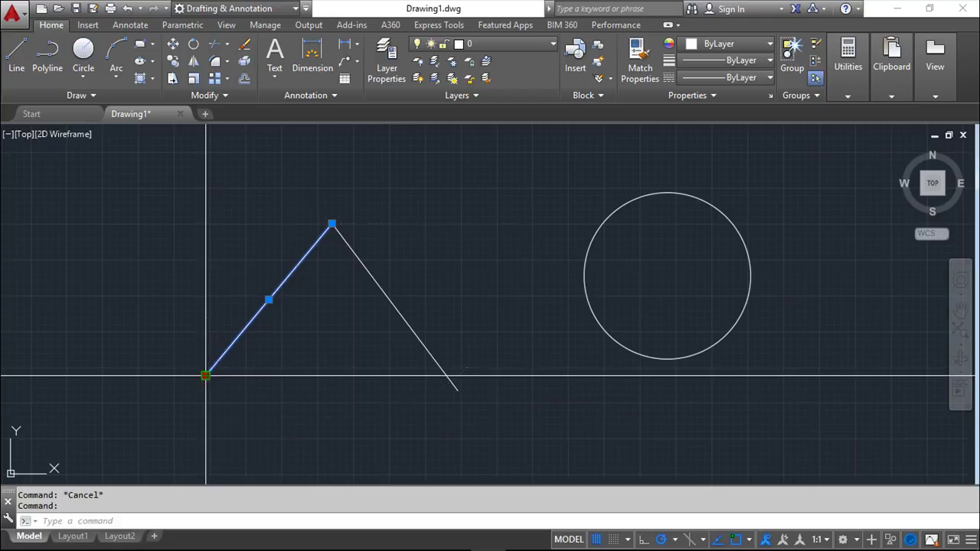
left_click(205, 376)
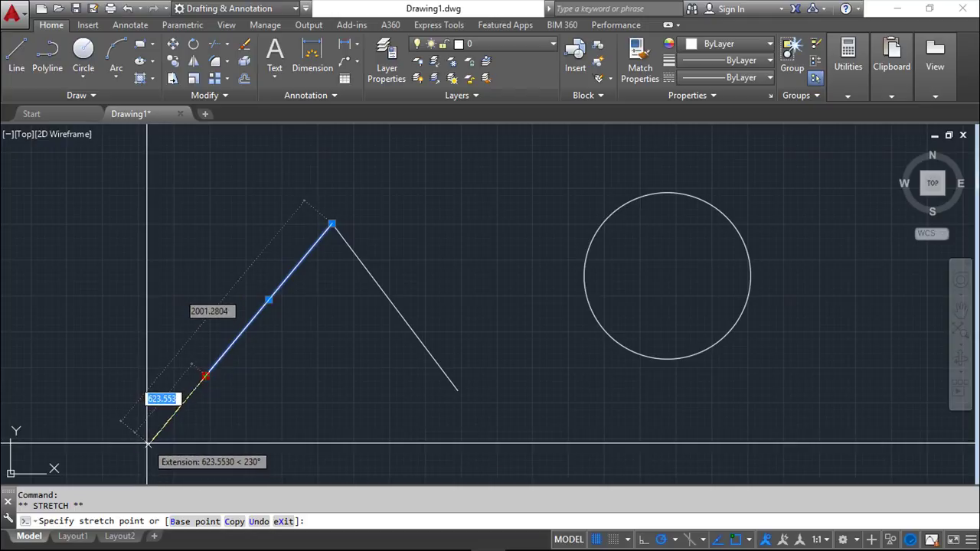
left_click(148, 443)
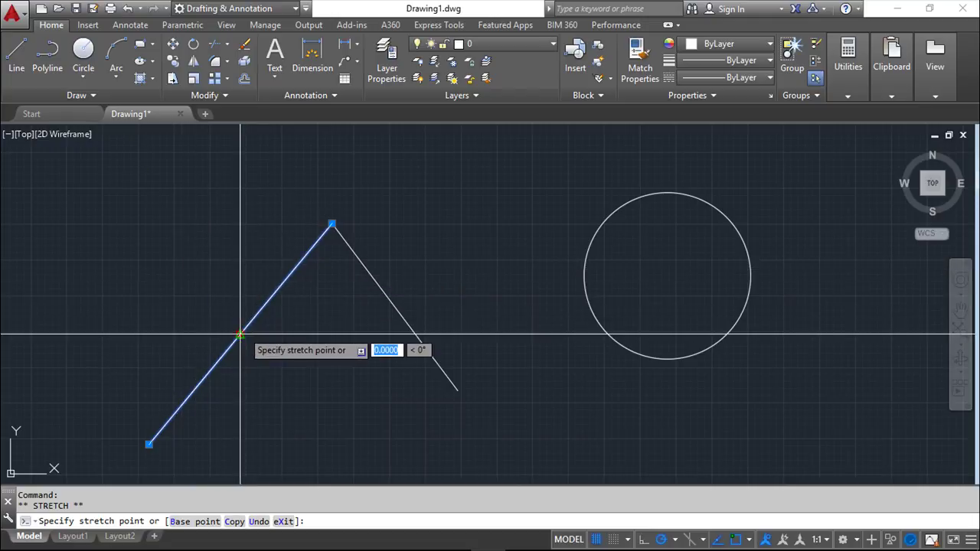
key("Escape")
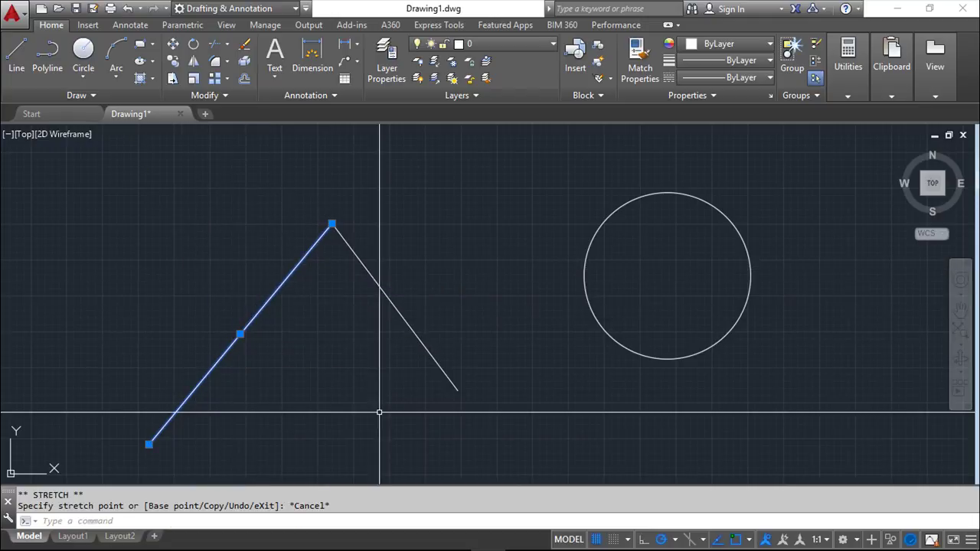
key("Escape")
key("Escape")
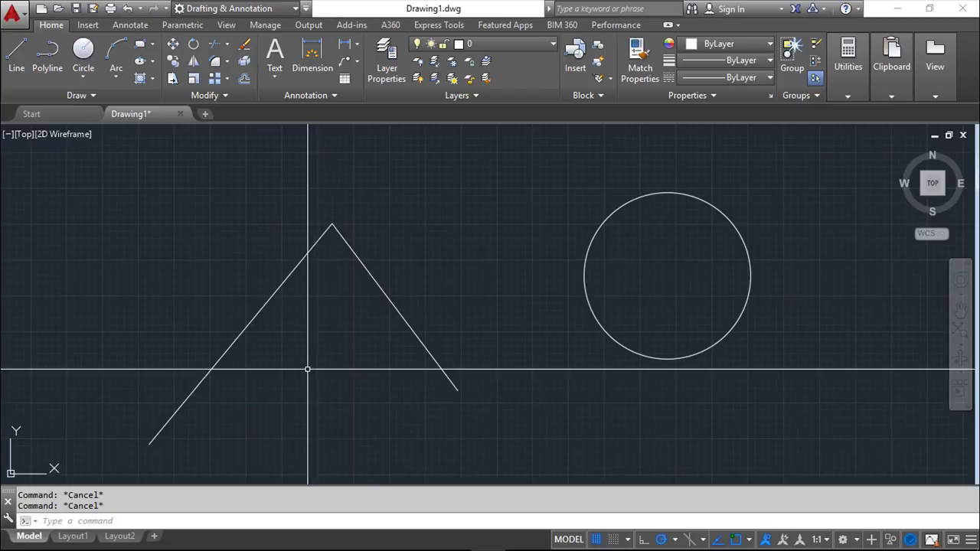
Drag the shared apex grip higher and to the right, reshaping both lines
left_click(299, 263)
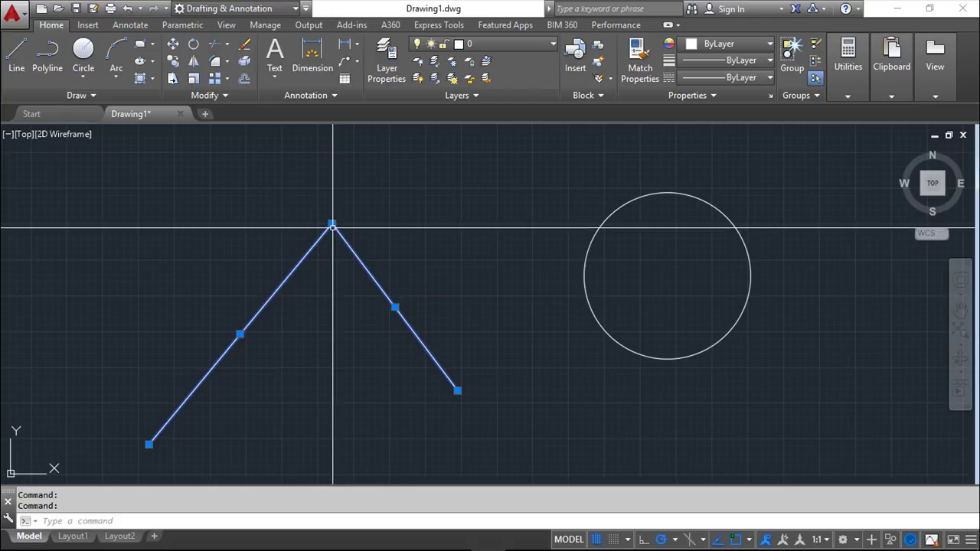
left_click(332, 224)
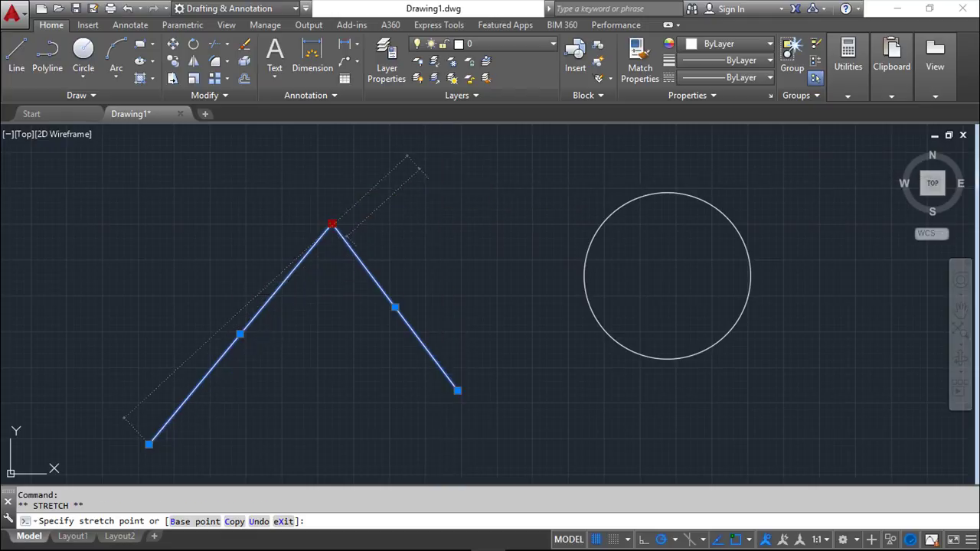
left_click(432, 182)
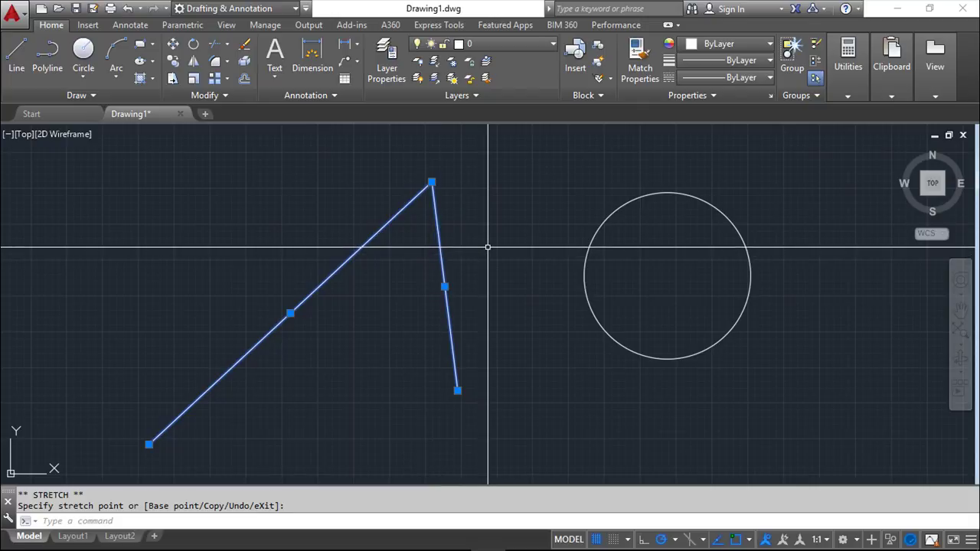
key("Escape")
key("Escape")
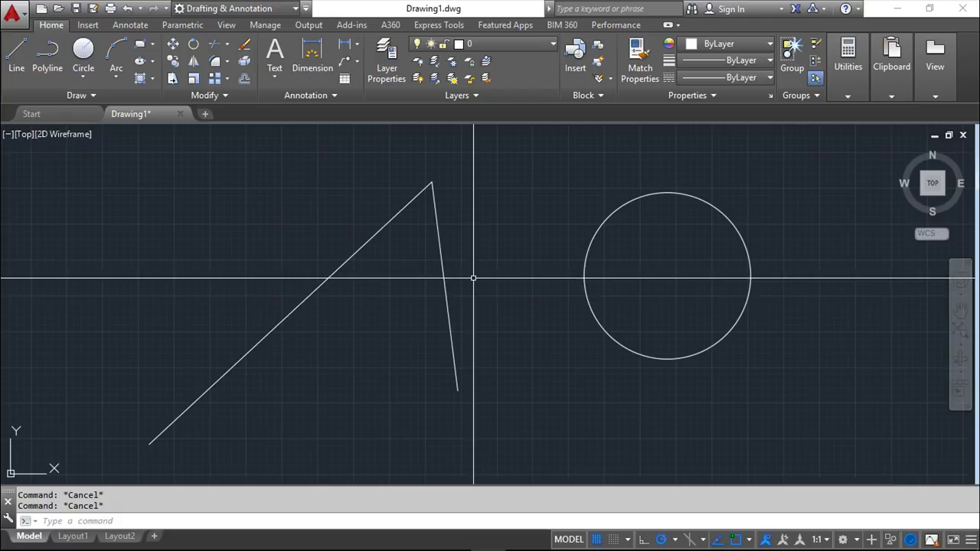
left_click(366, 243)
Make the right line's lower end, midpoint and apex grips hot and stretch them together down-right
left_click(443, 267)
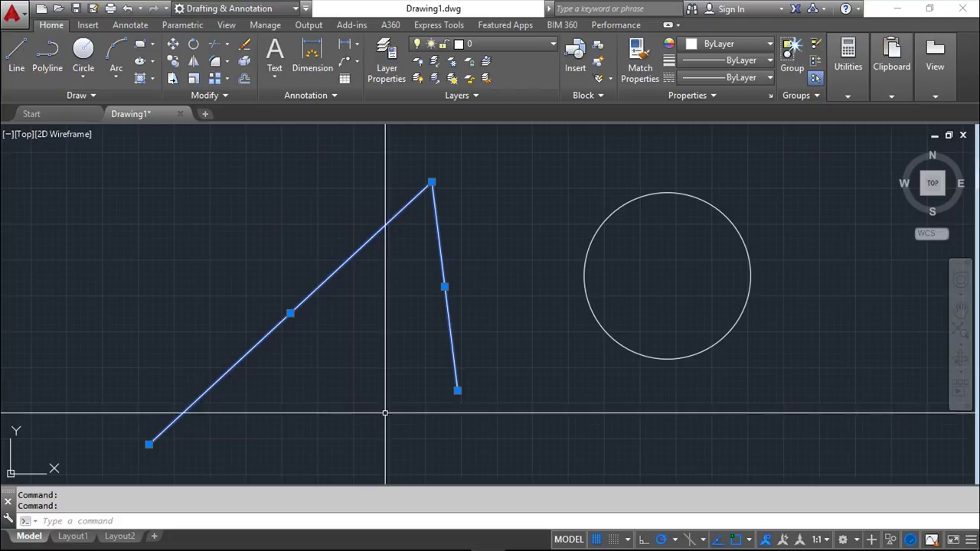
left_click(457, 390)
left_click(444, 287, "shift")
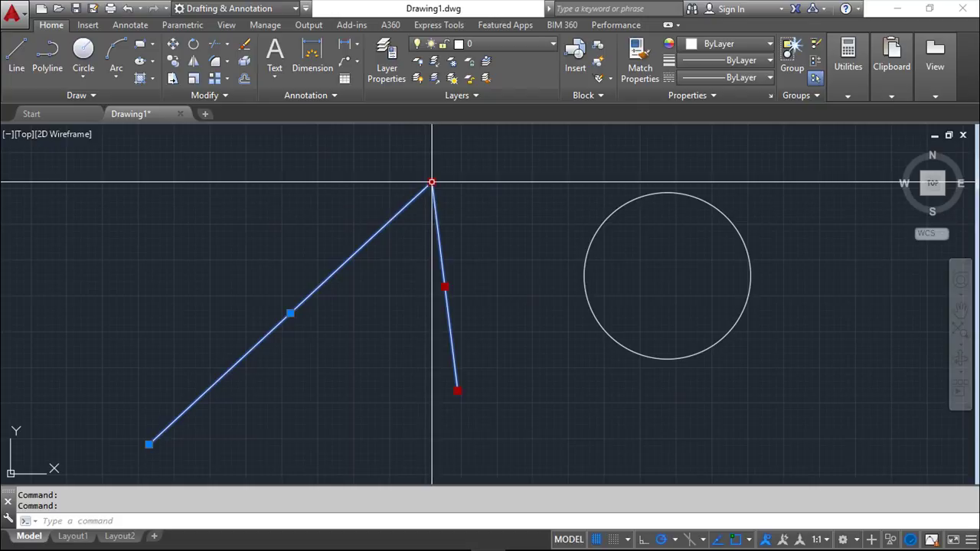
left_click(431, 182, "shift")
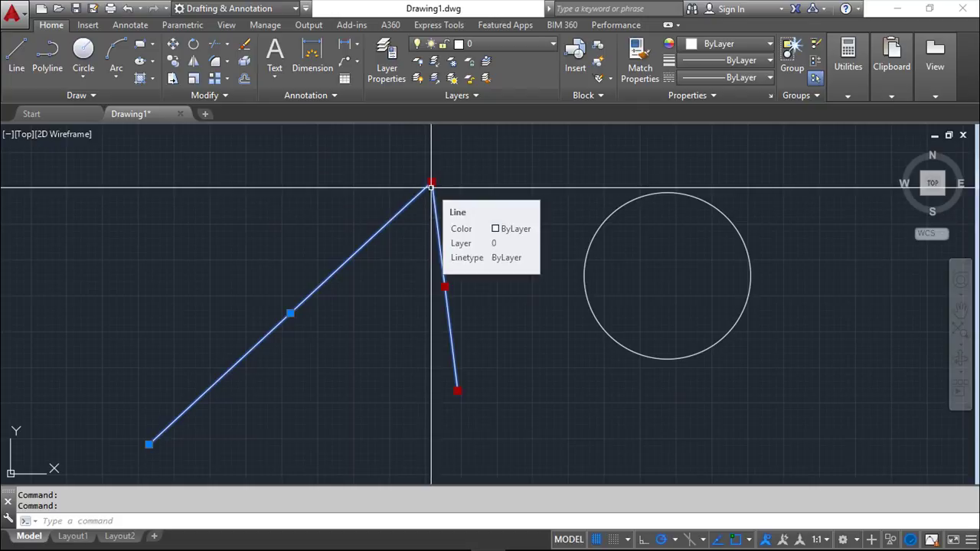
left_click(432, 184)
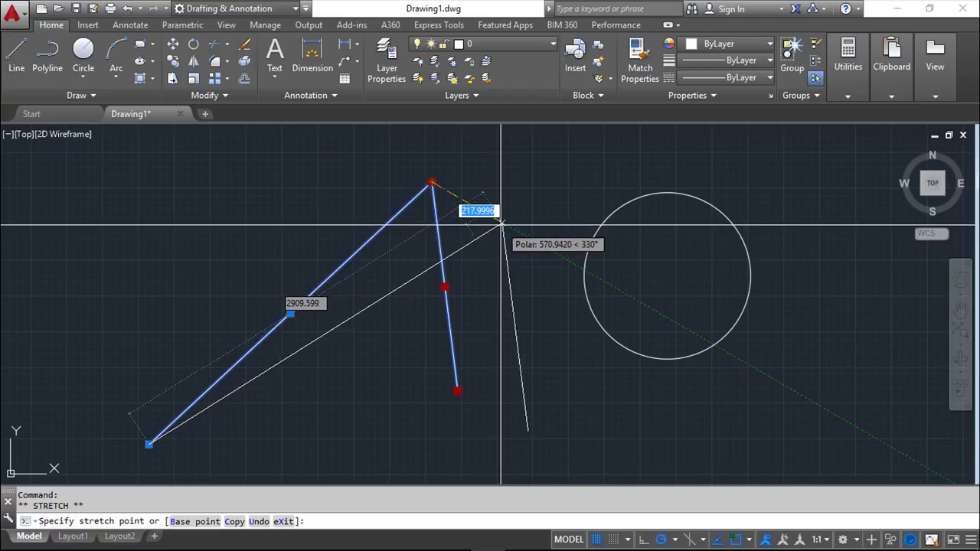
key("Return")
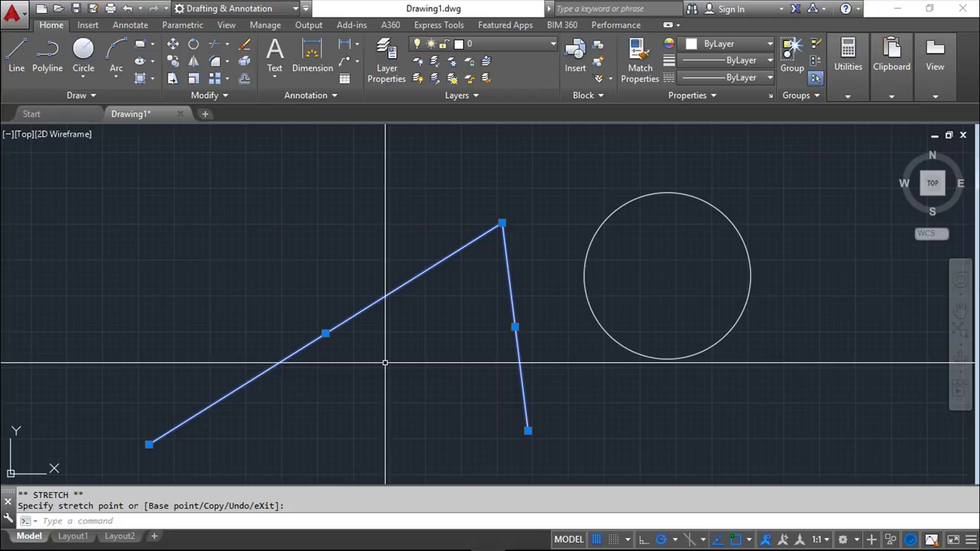
key("Escape")
key("Escape")
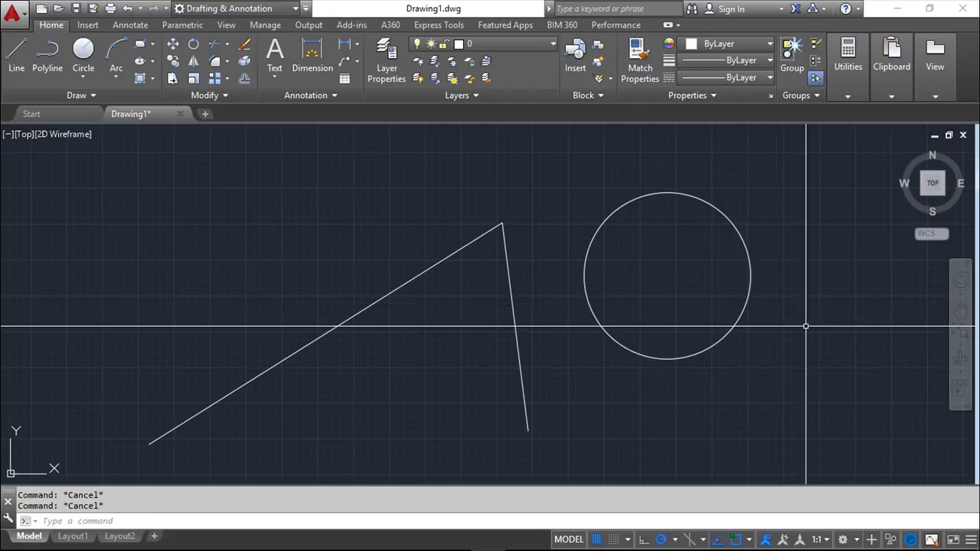
Drag the circle's centre grip down-right, then pull a quadrant grip outward to enlarge the radius
left_click(749, 293)
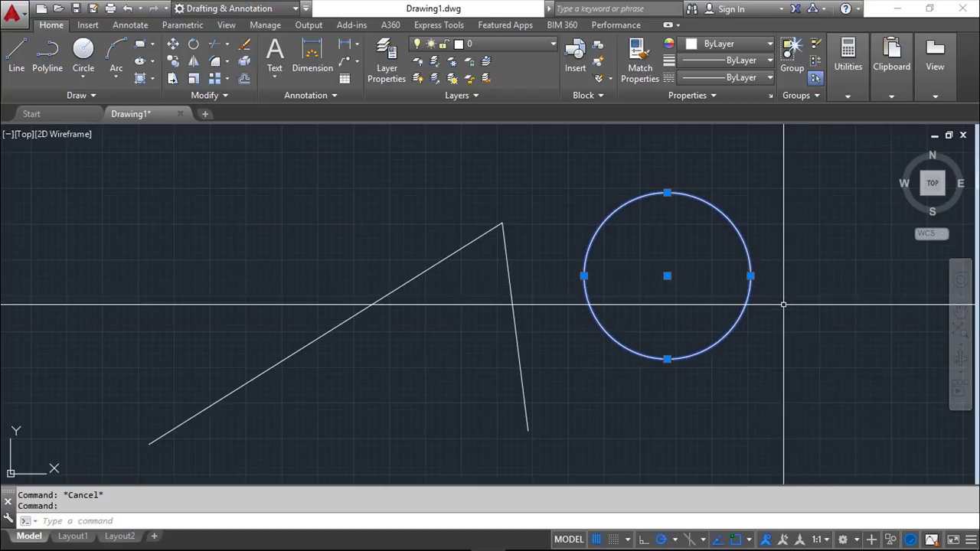
left_click(667, 275)
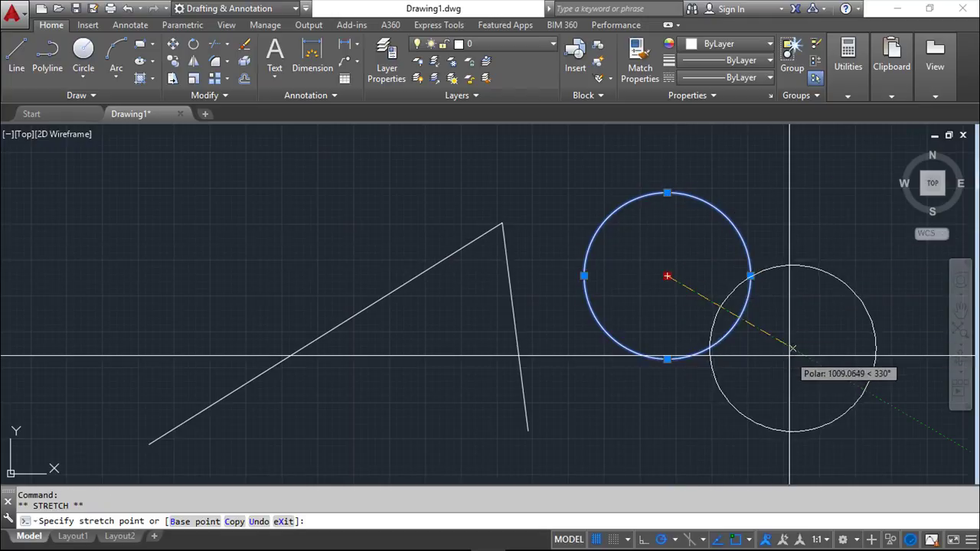
left_click(748, 324)
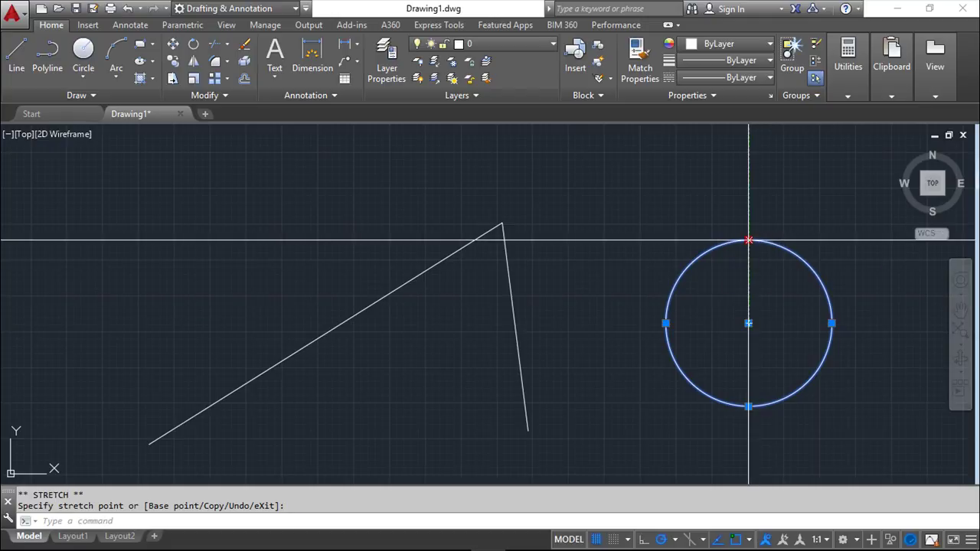
left_click(763, 191)
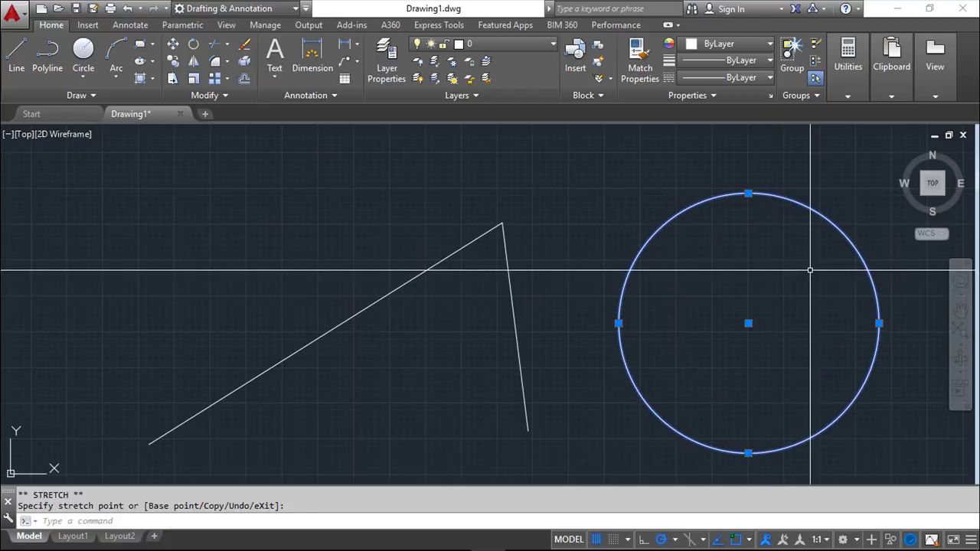
key("Escape")
key("Escape")
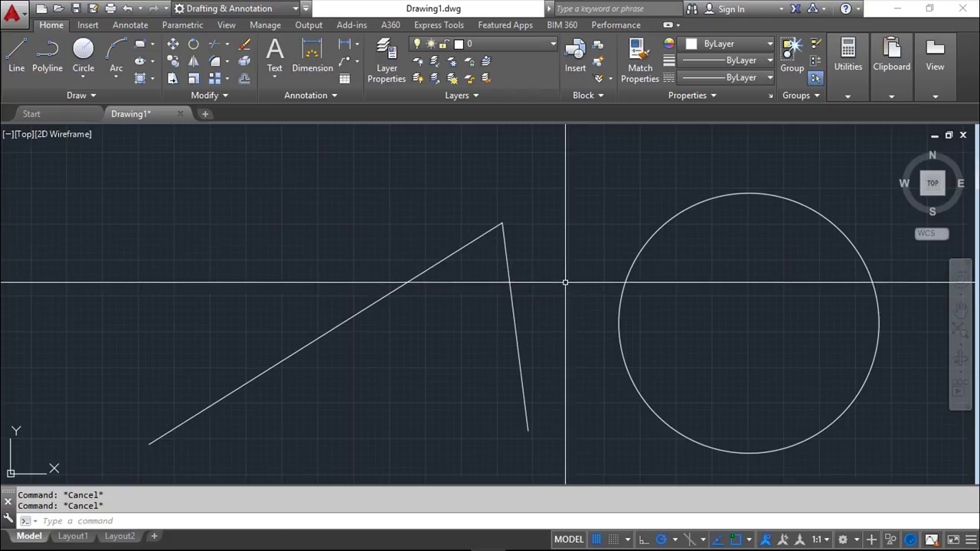
Grip-rotate the right line about its top endpoint until its lower end nearly reaches the circle
left_click(519, 353)
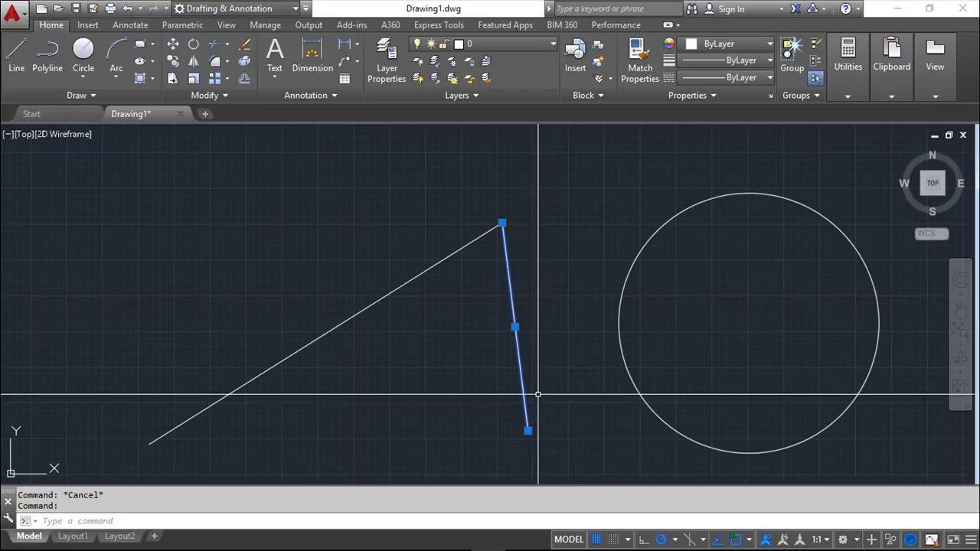
mouse_move(502, 224)
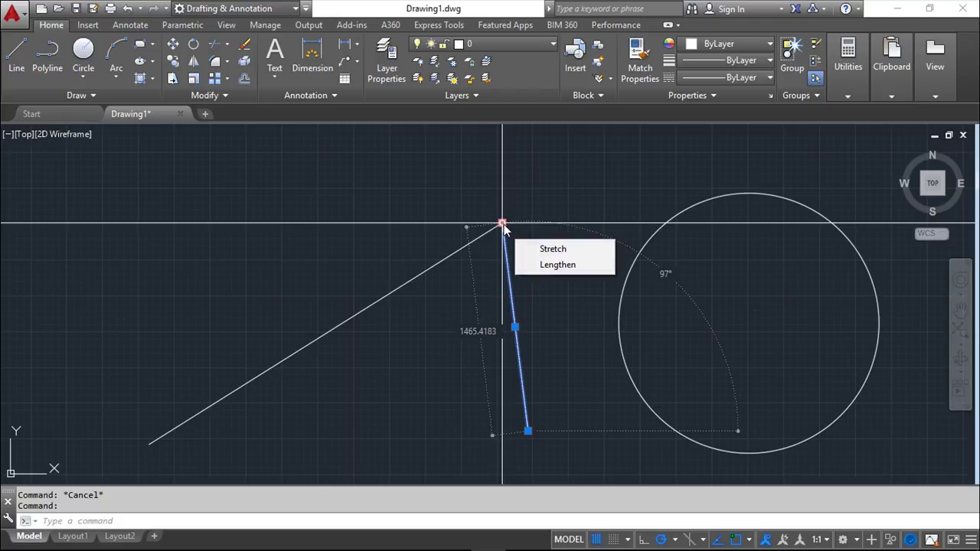
left_click(502, 224)
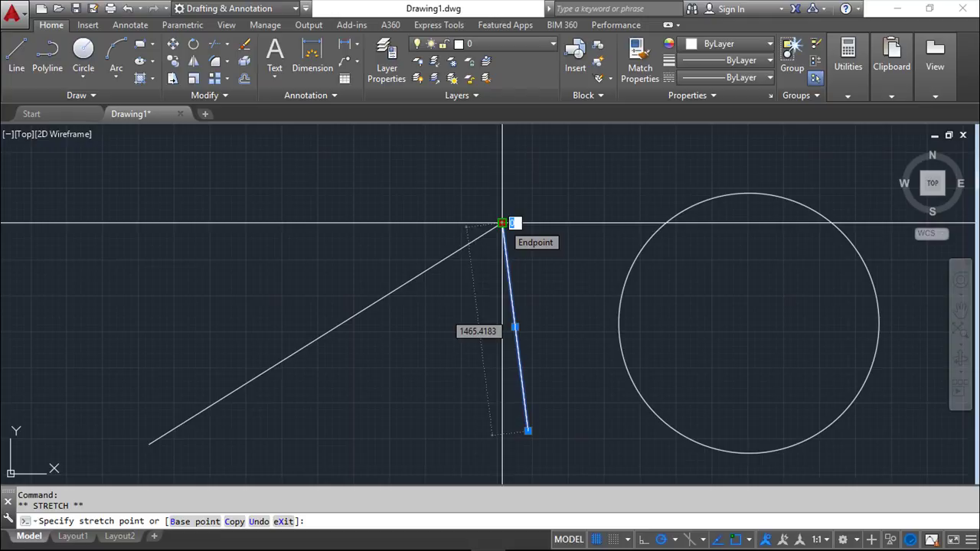
right_click(502, 223)
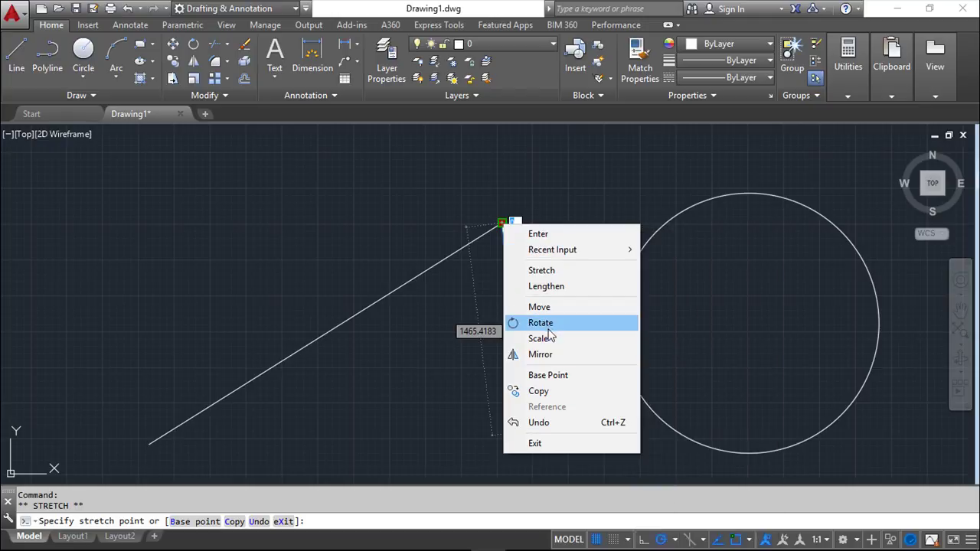
left_click(550, 323)
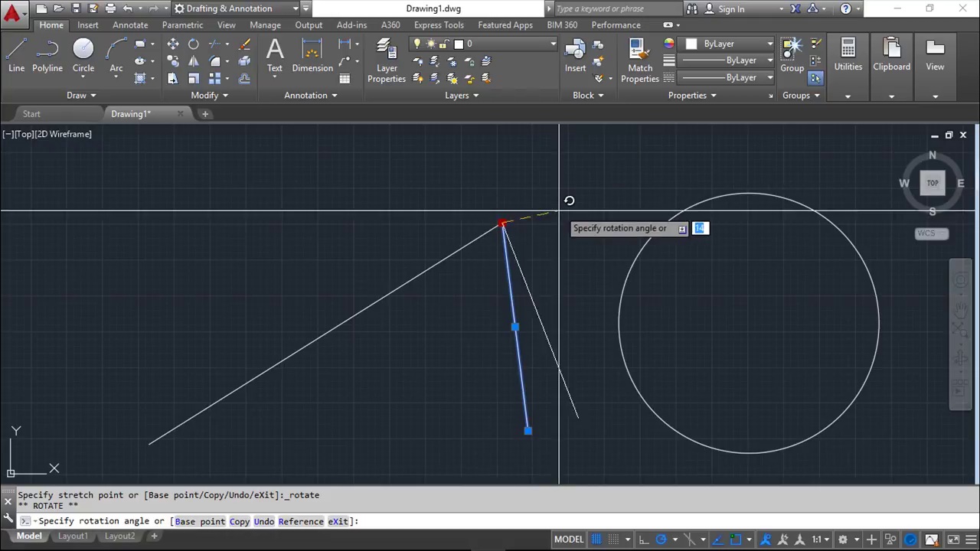
left_click(547, 184)
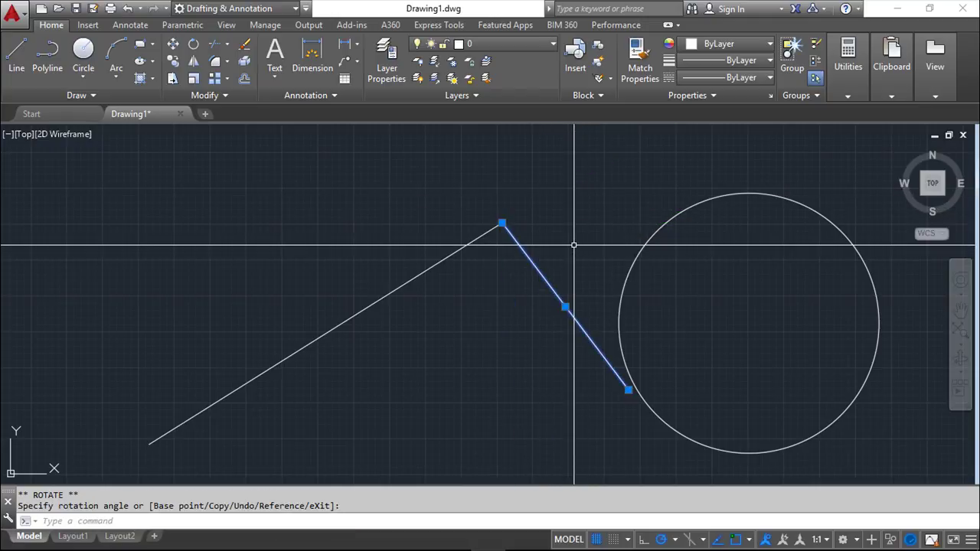
key("Escape")
key("Escape")
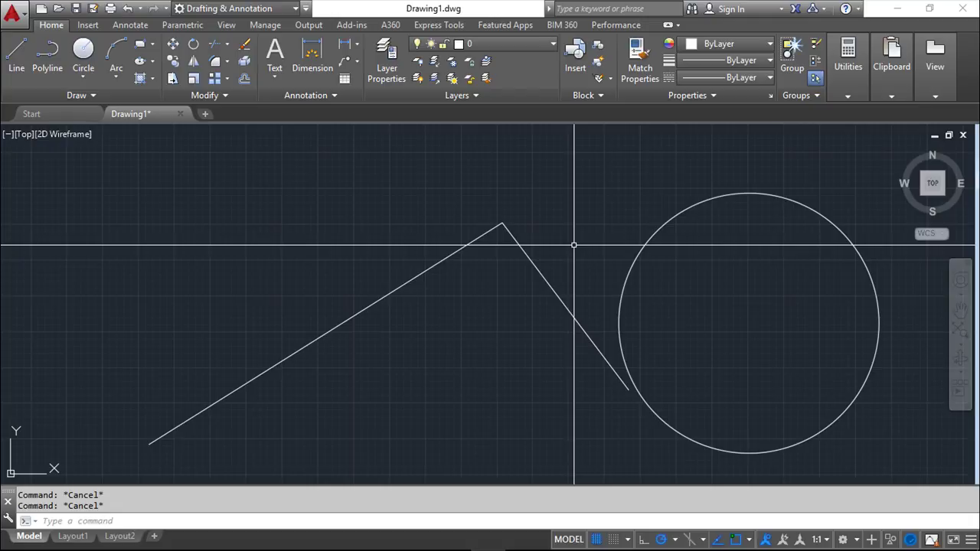